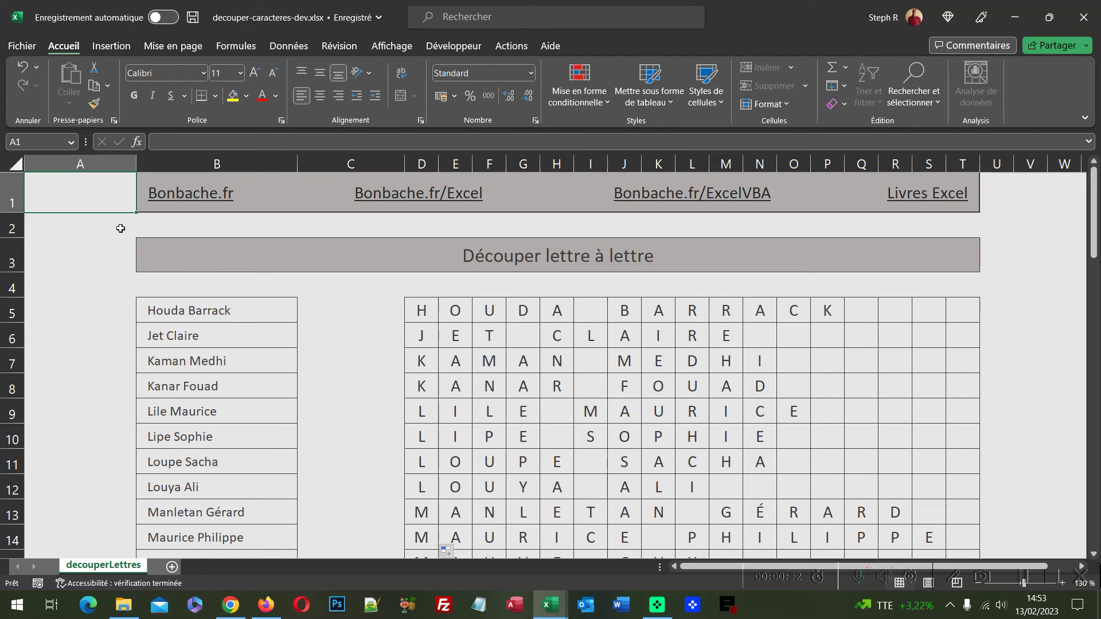
Step: Switch to the decouper-caracteres-video.xlsx workbook with the empty letter grid
left_click(1083, 17)
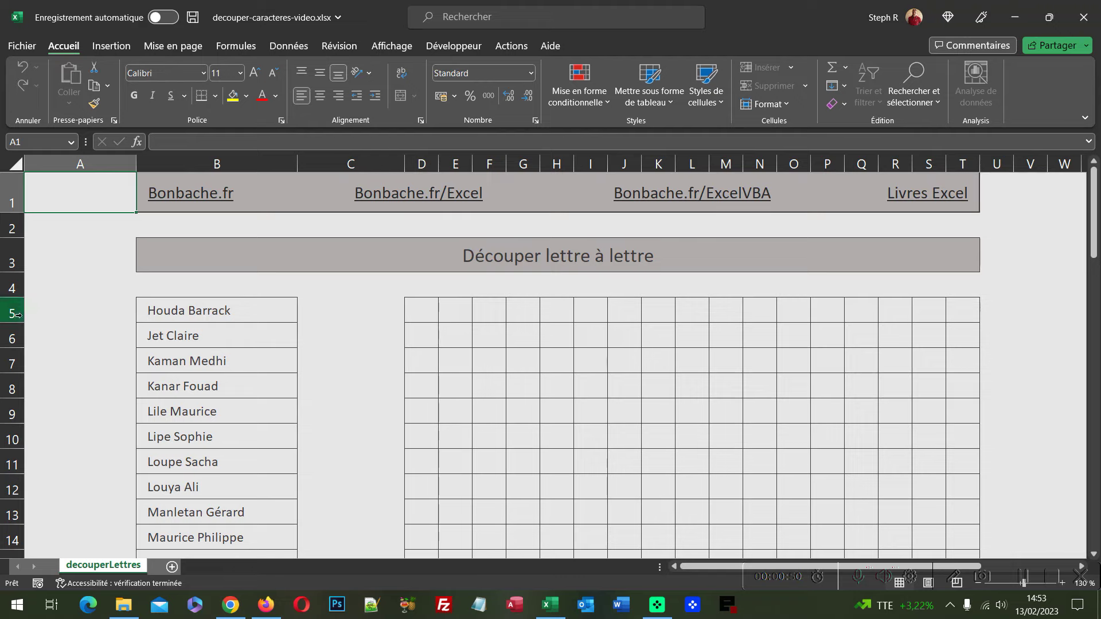
scroll(166, 392, "down", 1)
scroll(247, 441, "down", 3)
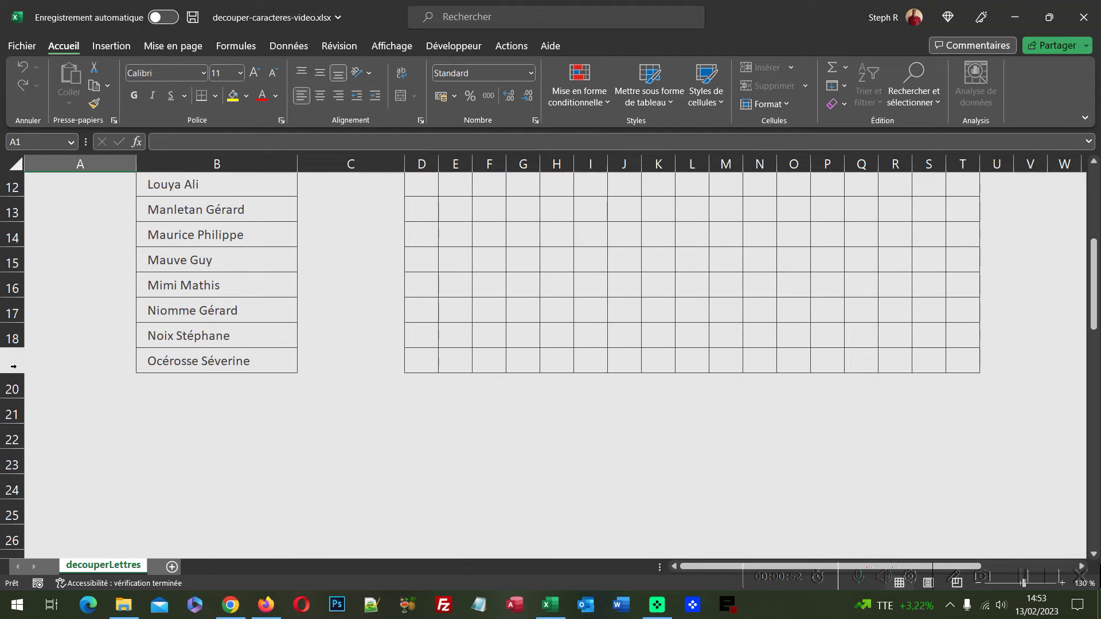
scroll(577, 419, "up", 1)
scroll(577, 418, "up", 2)
scroll(578, 419, "up", 1)
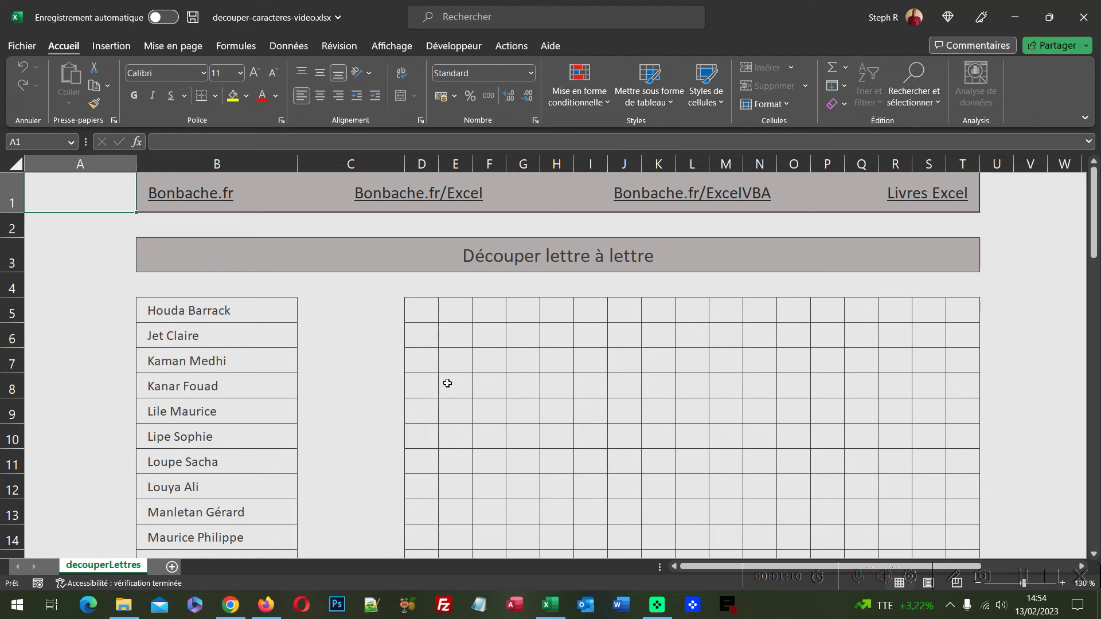
Step: In D5, start the formula =Majuscule(Stxt(B5; using the name in B5
left_click(425, 314)
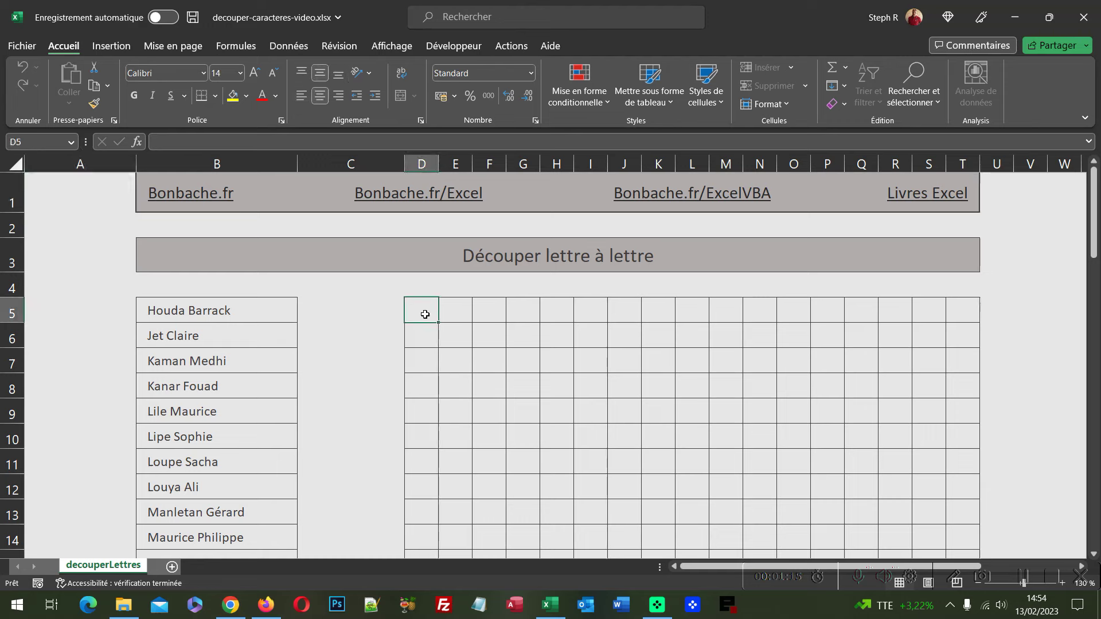
type("=")
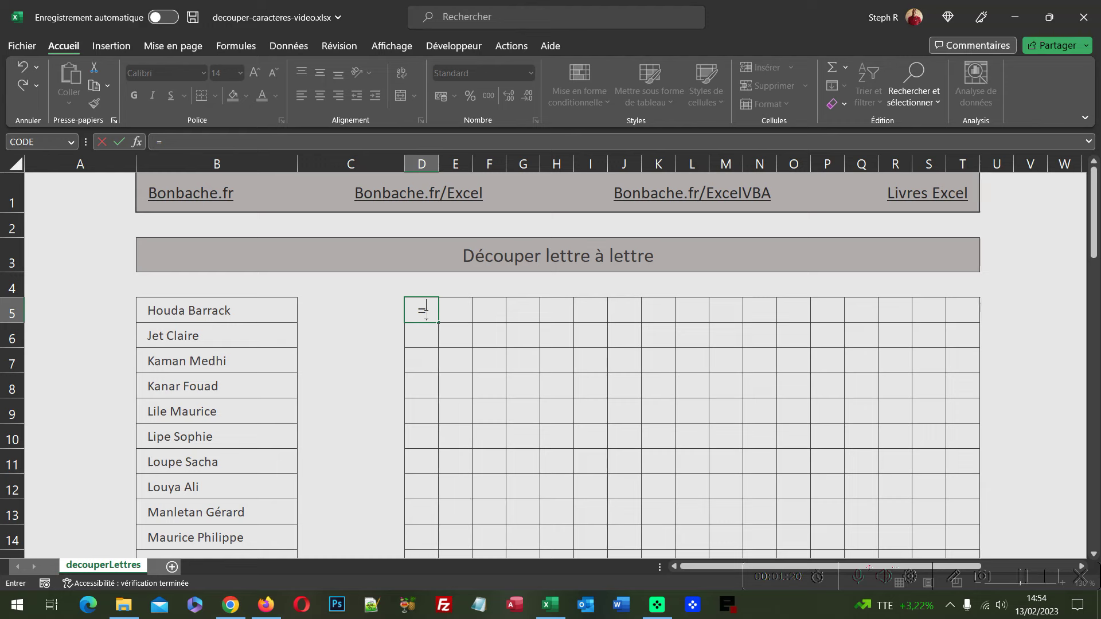
type("Ma")
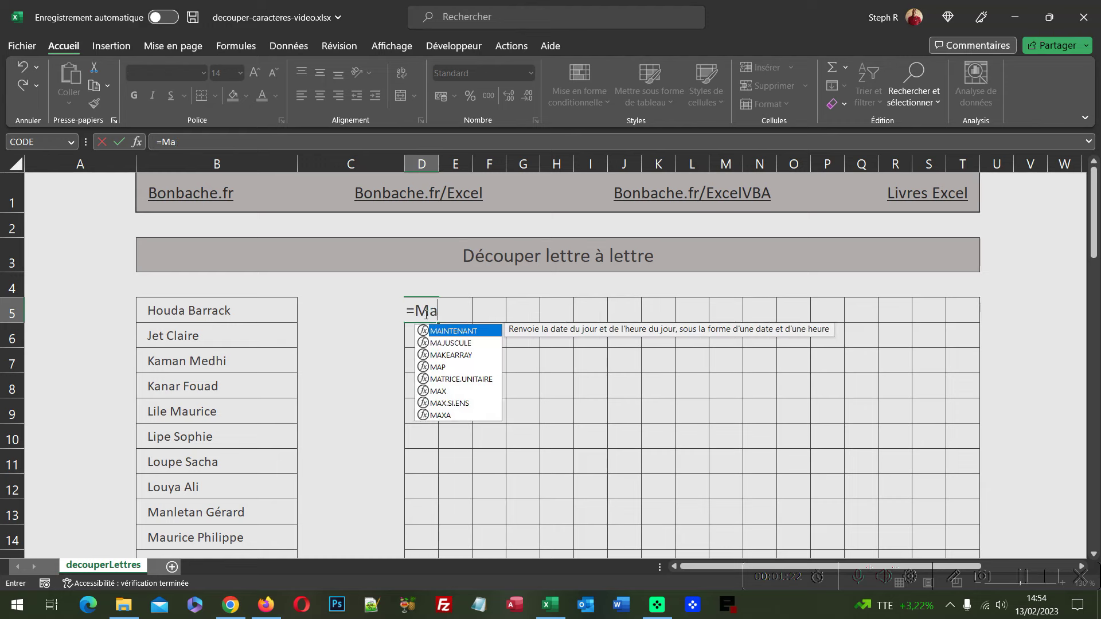
type("juscule")
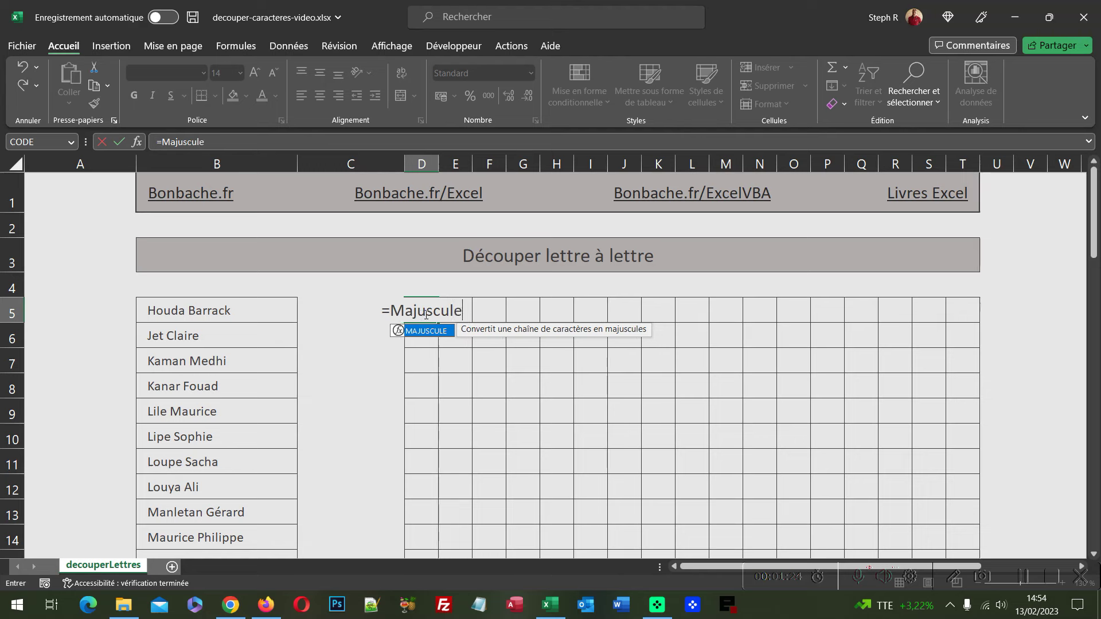
type("(")
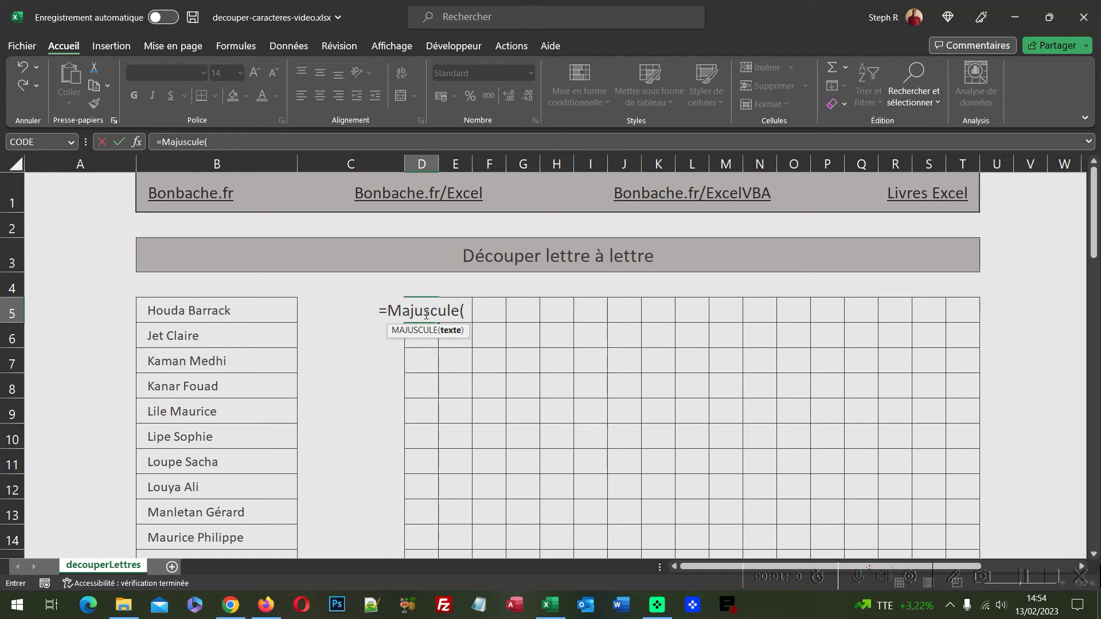
type("Stx")
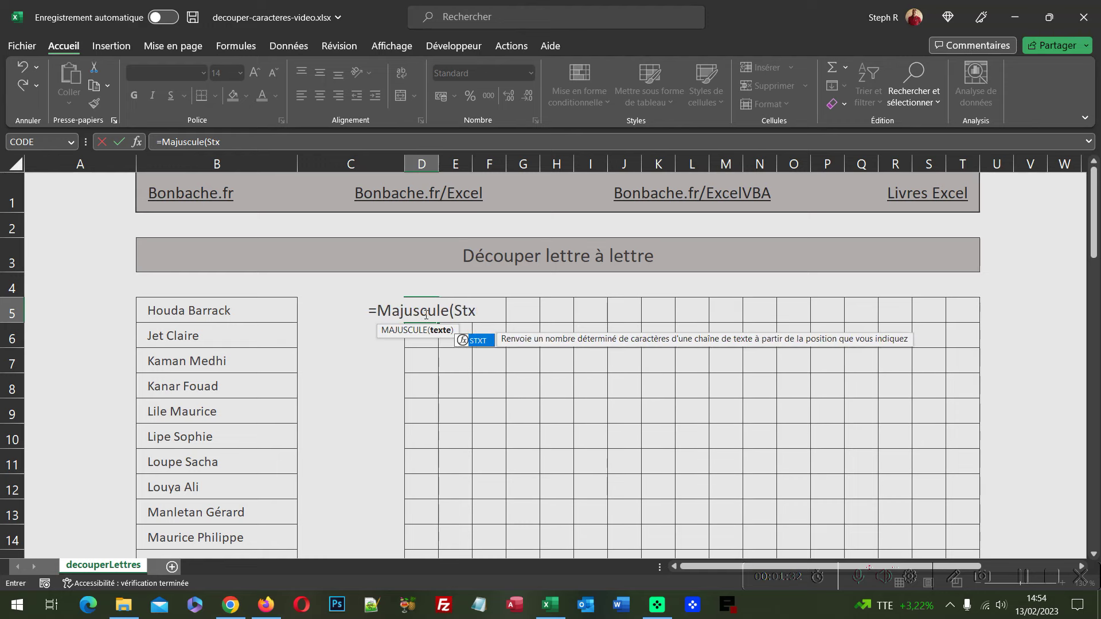
type("t(")
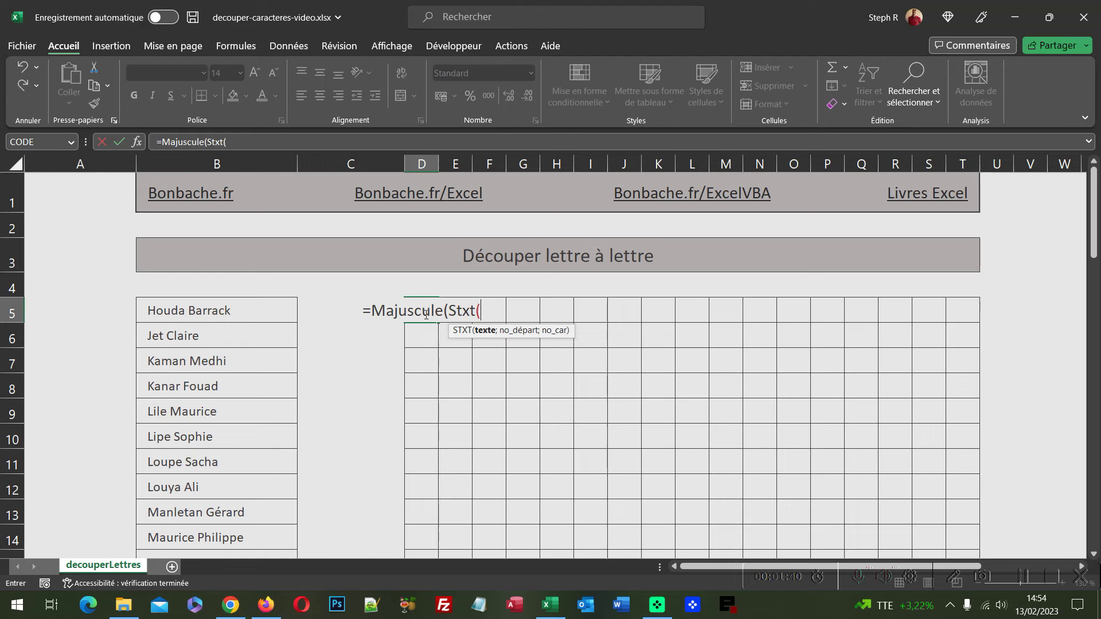
left_click(213, 312)
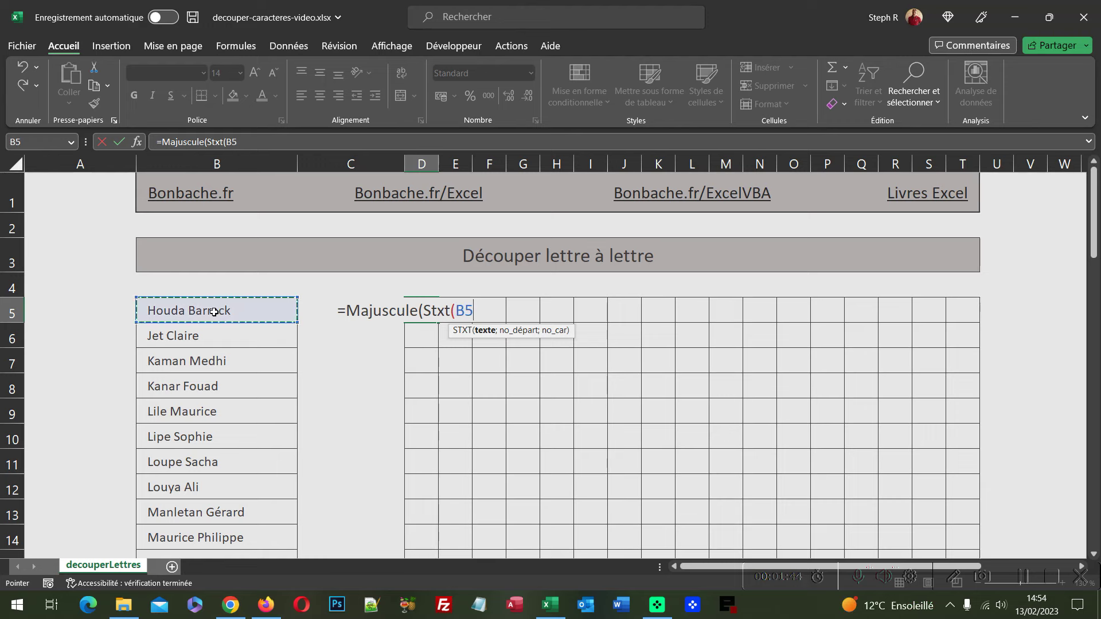
type(";")
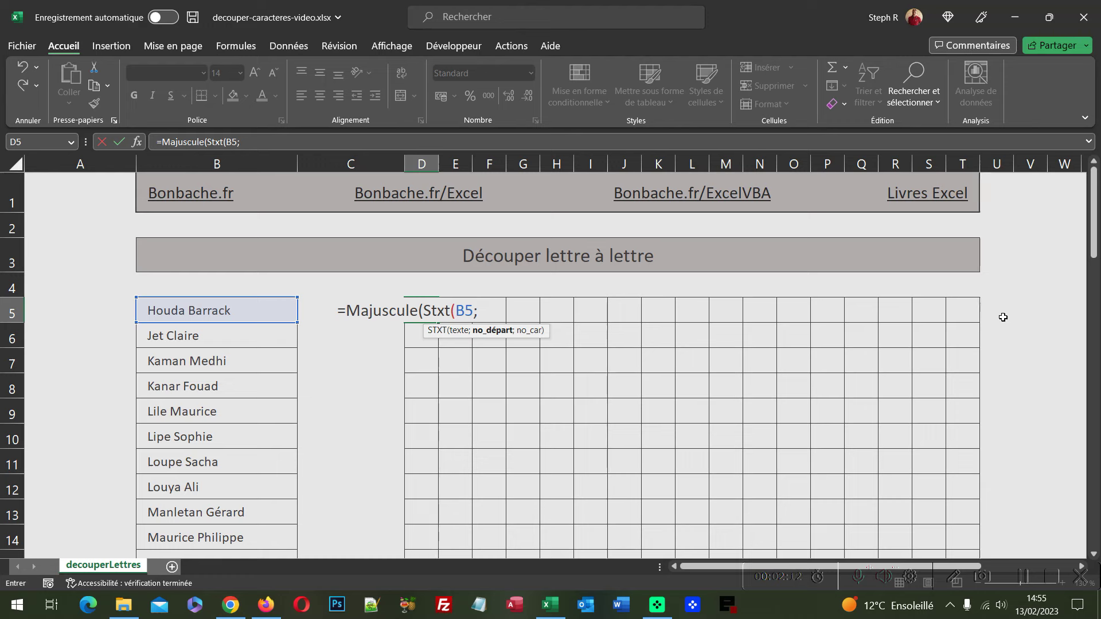
Step: Add Sequence( with an empty rows argument as STXT's start position
type("S")
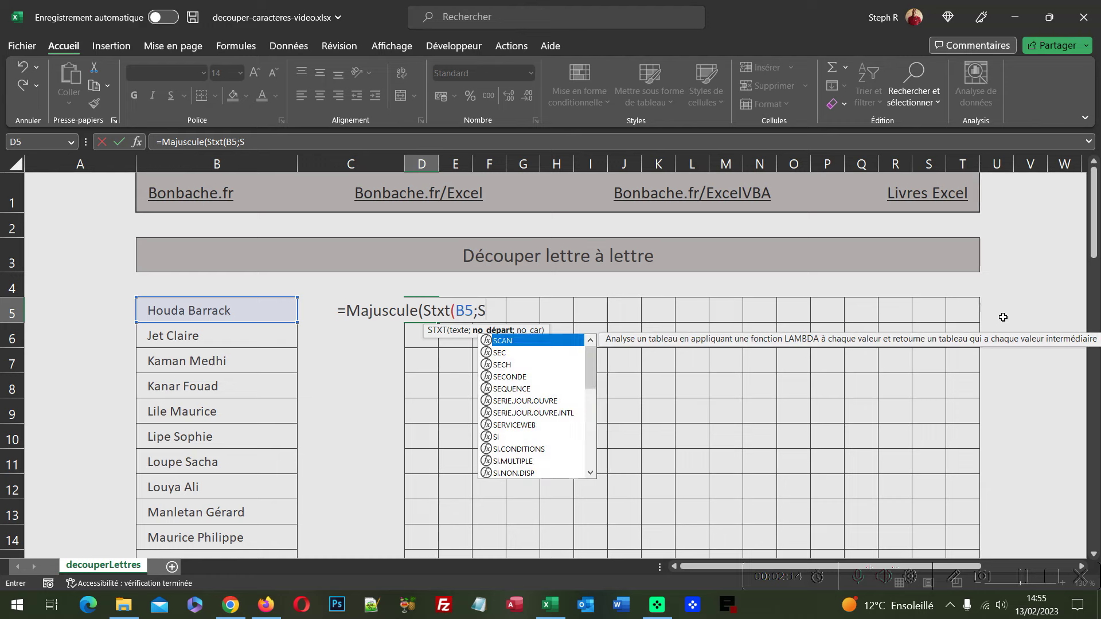
type("equence")
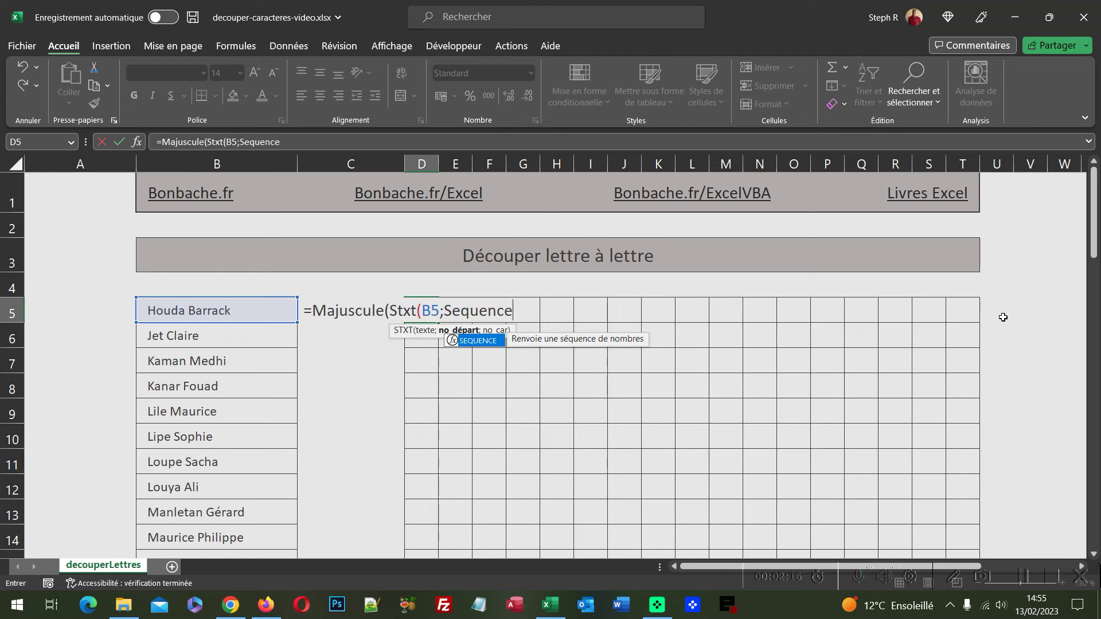
type("(")
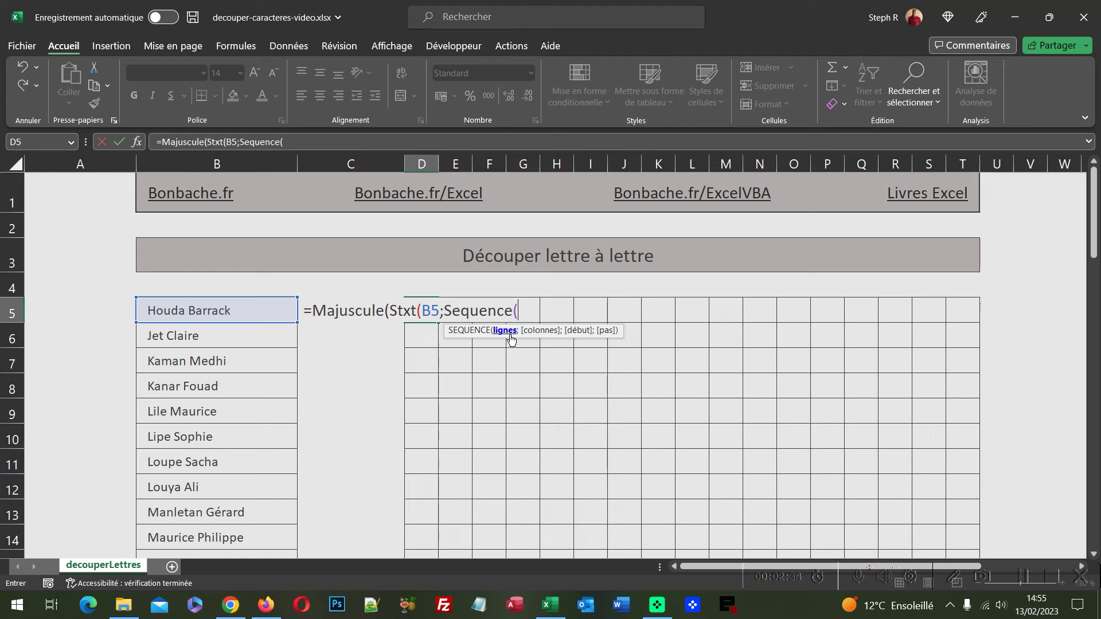
type(";")
Step: Complete the sequence as Sequence(;NbCar(B5);1;1), counting B5's characters with start 1, step 1
type("NbCar")
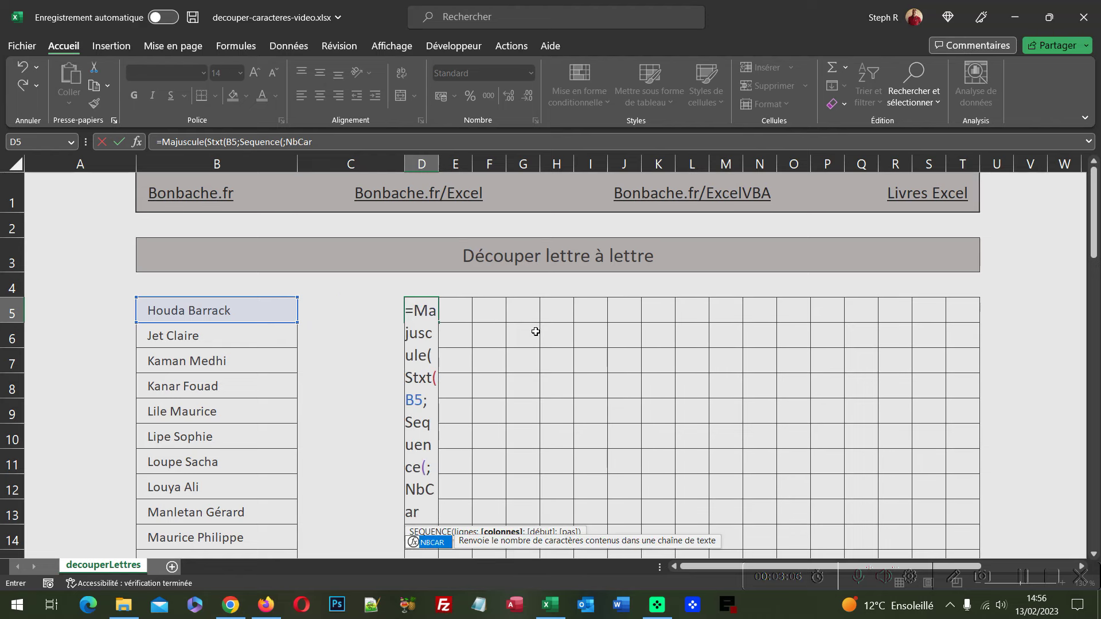
type("(")
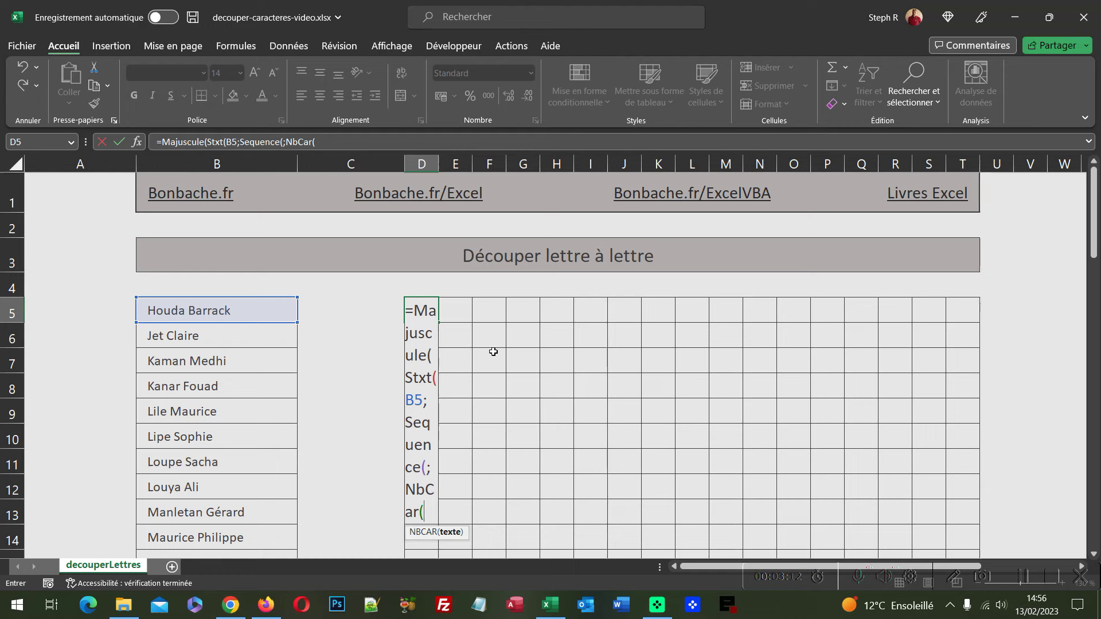
left_click(223, 310)
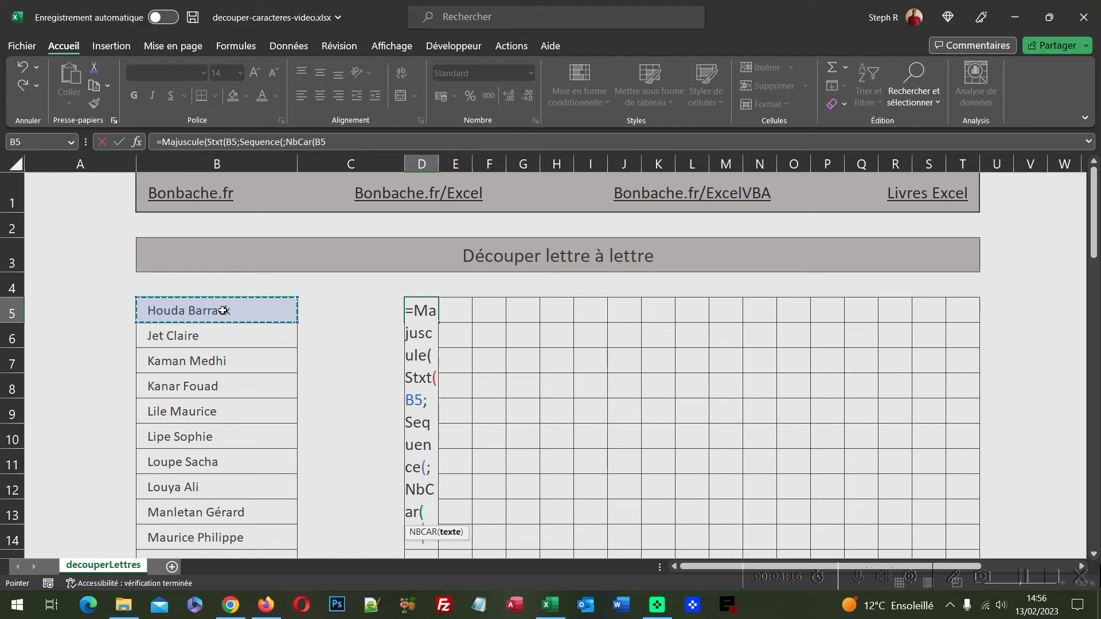
type(")")
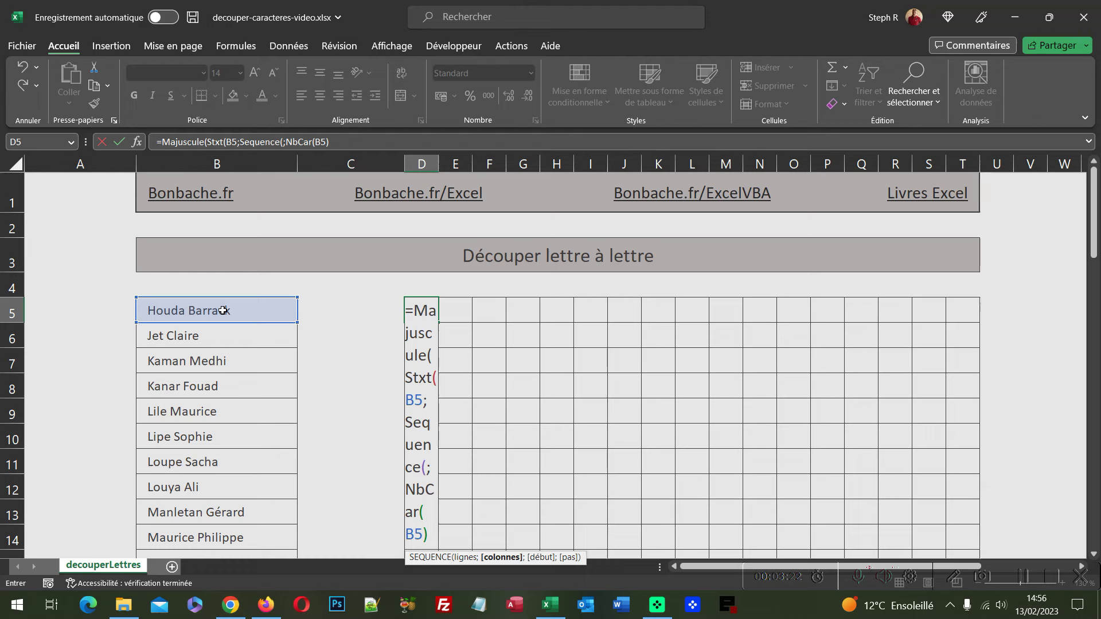
type(";")
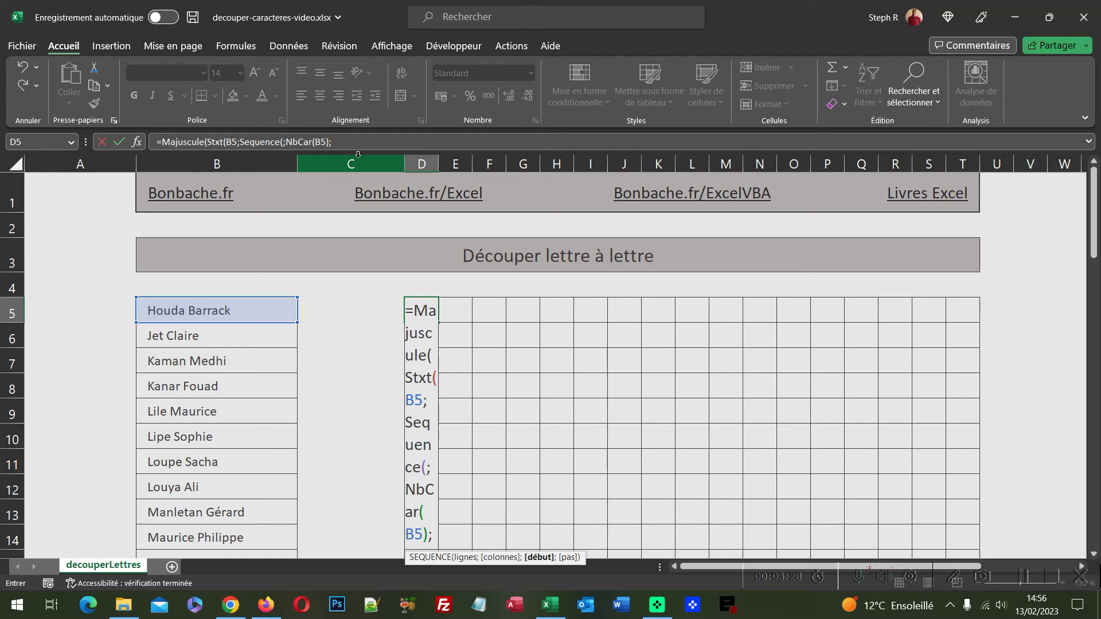
type("1")
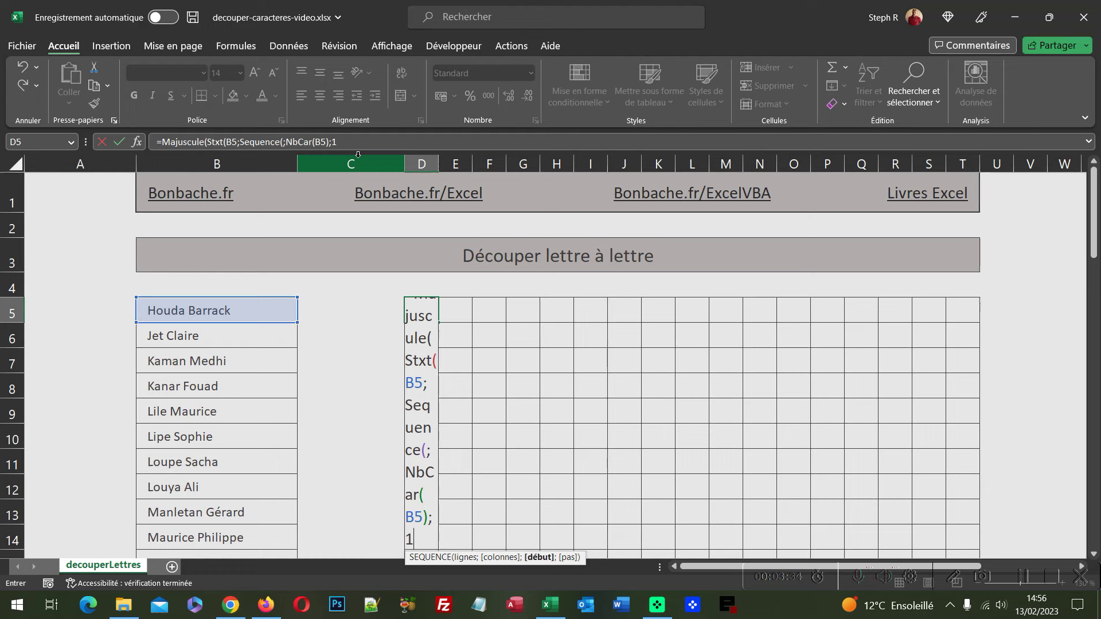
type(";1")
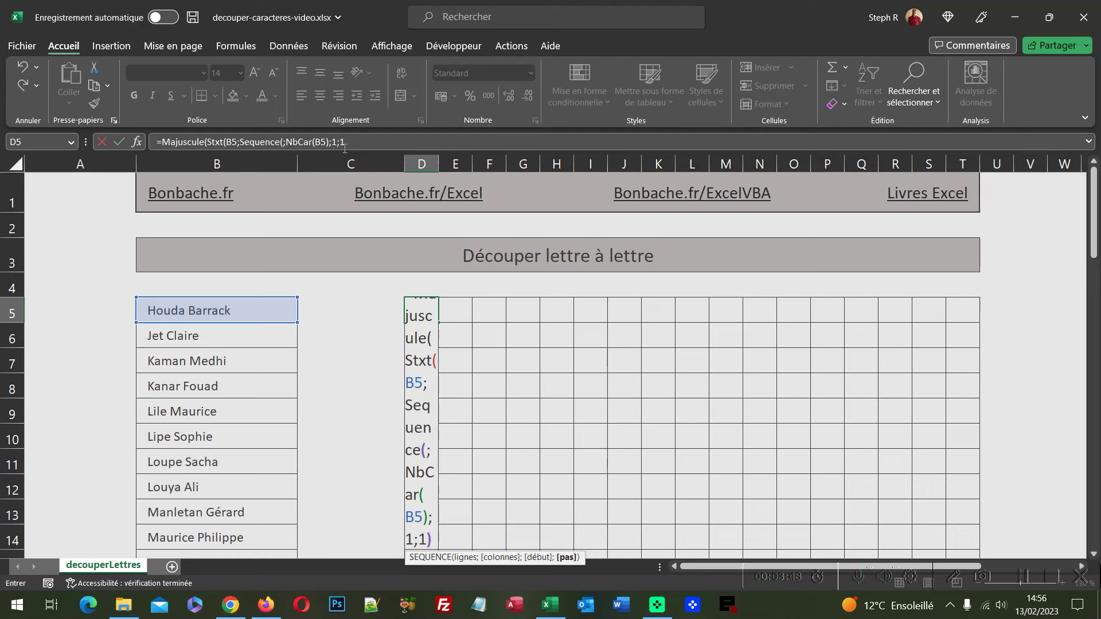
type(")")
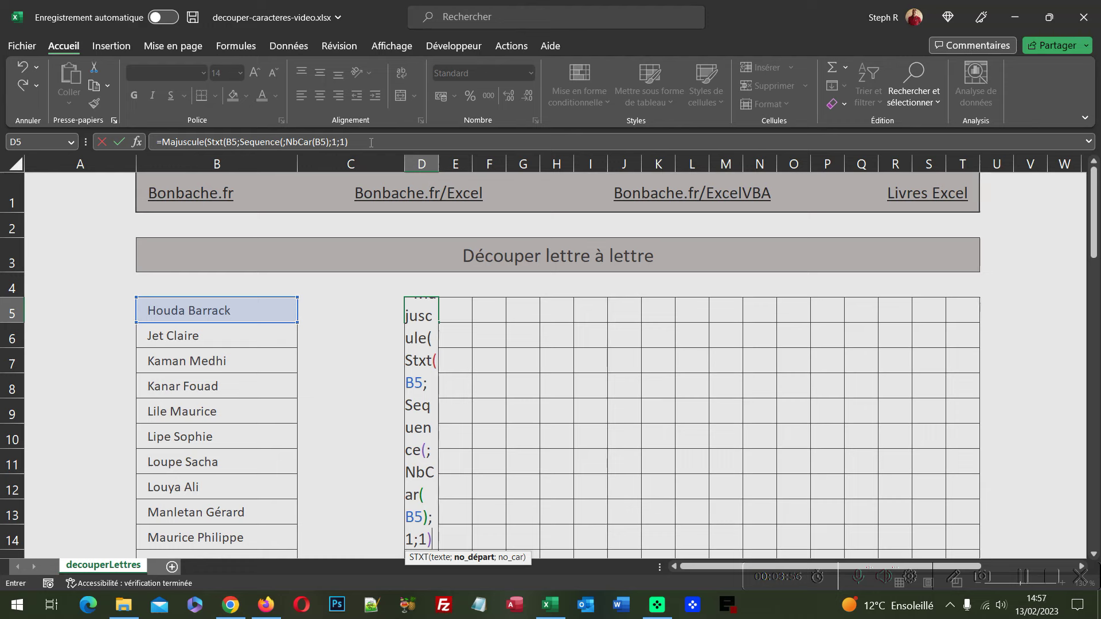
Step: Close the formula with ;1)) so STXT takes one character, and commit it
type(";")
type("1")
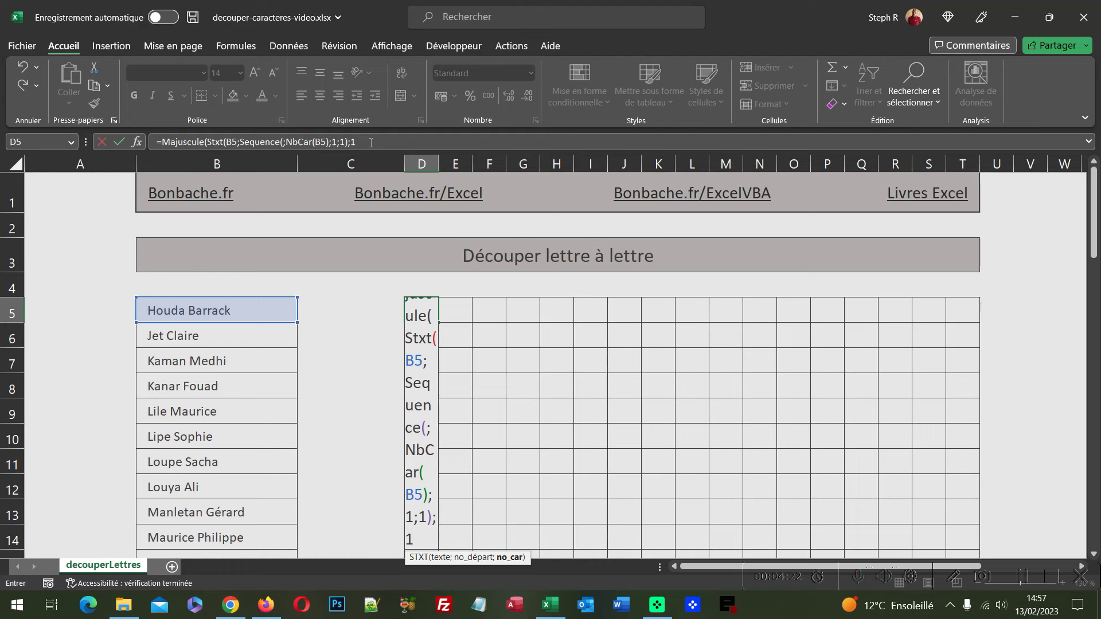
type(")")
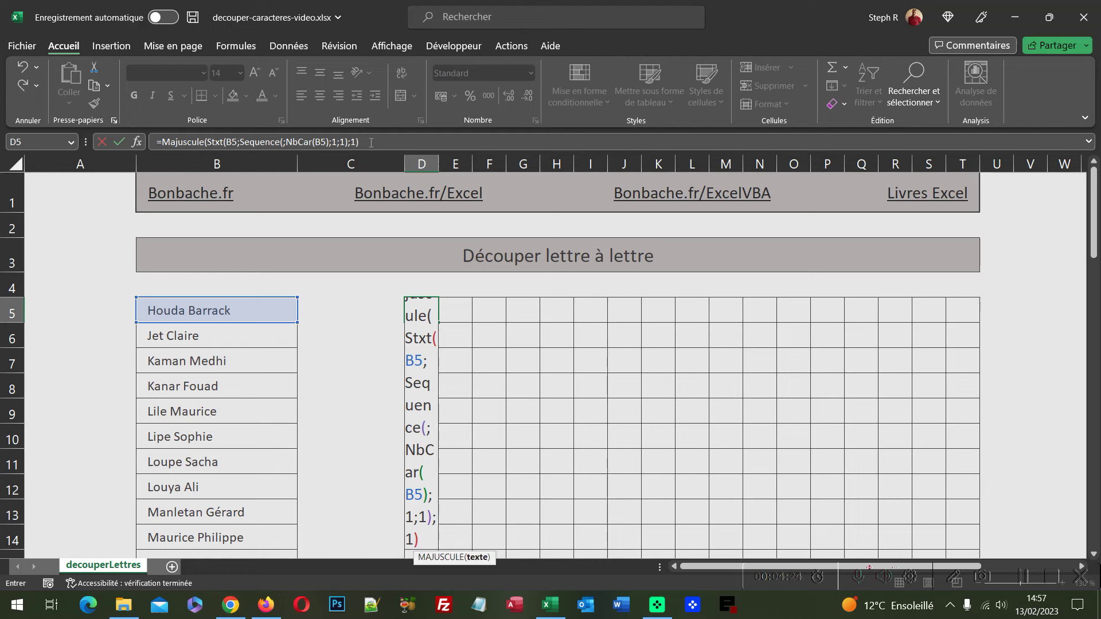
type(")")
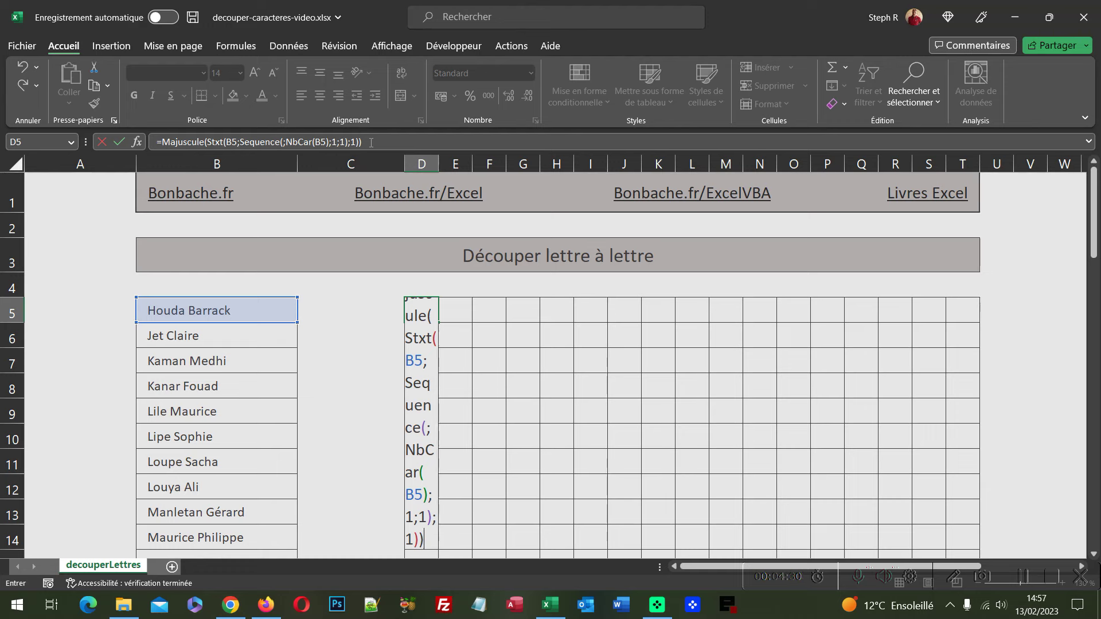
key("Return")
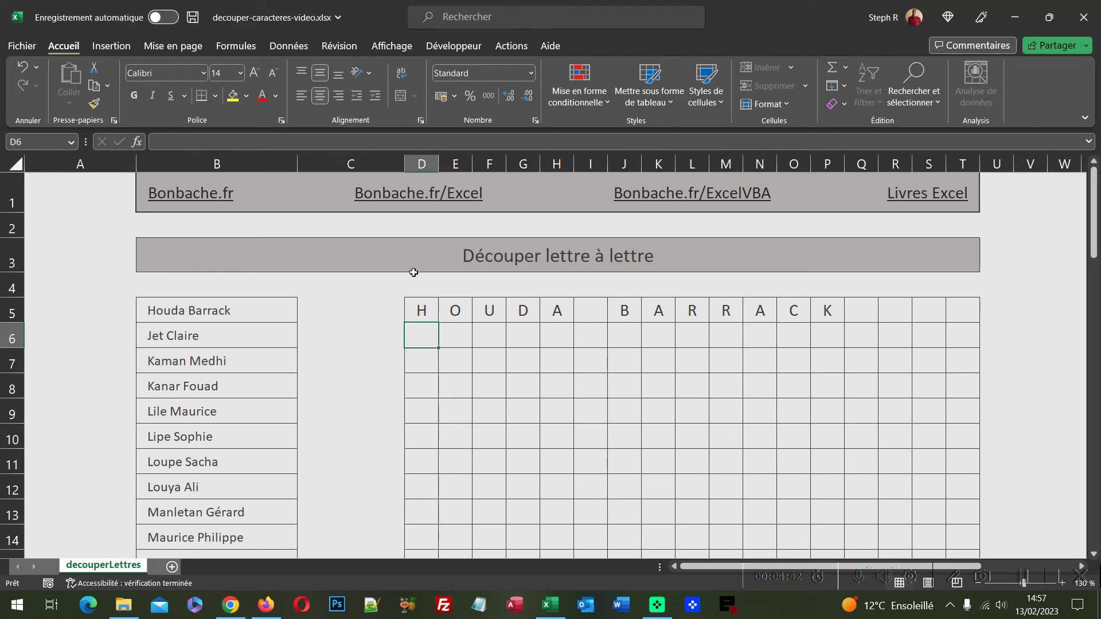
Step: Fill the D5 formula down to D19 so each name spills into uppercase letters
left_click(424, 315)
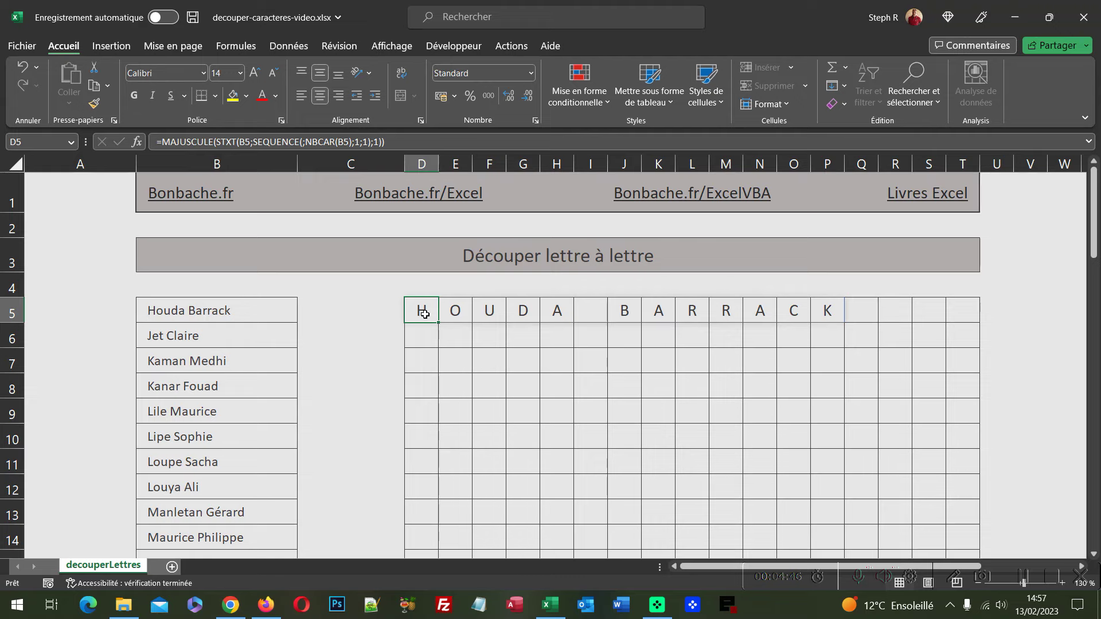
left_click_drag(439, 323, 433, 485)
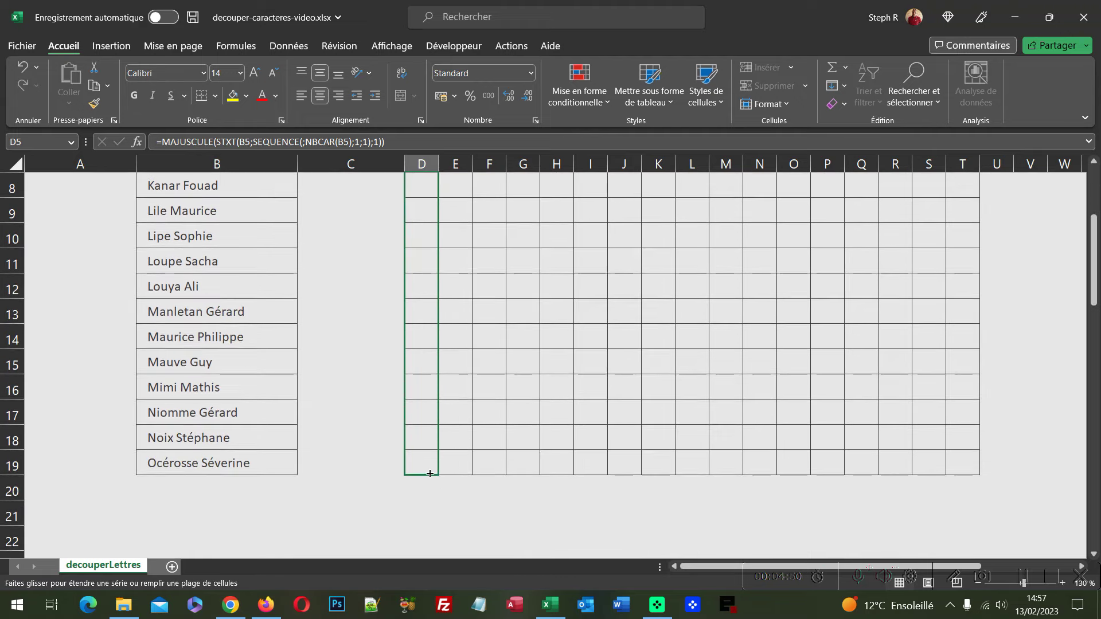
left_click_drag(434, 485, 433, 475)
scroll(543, 470, "up", 3)
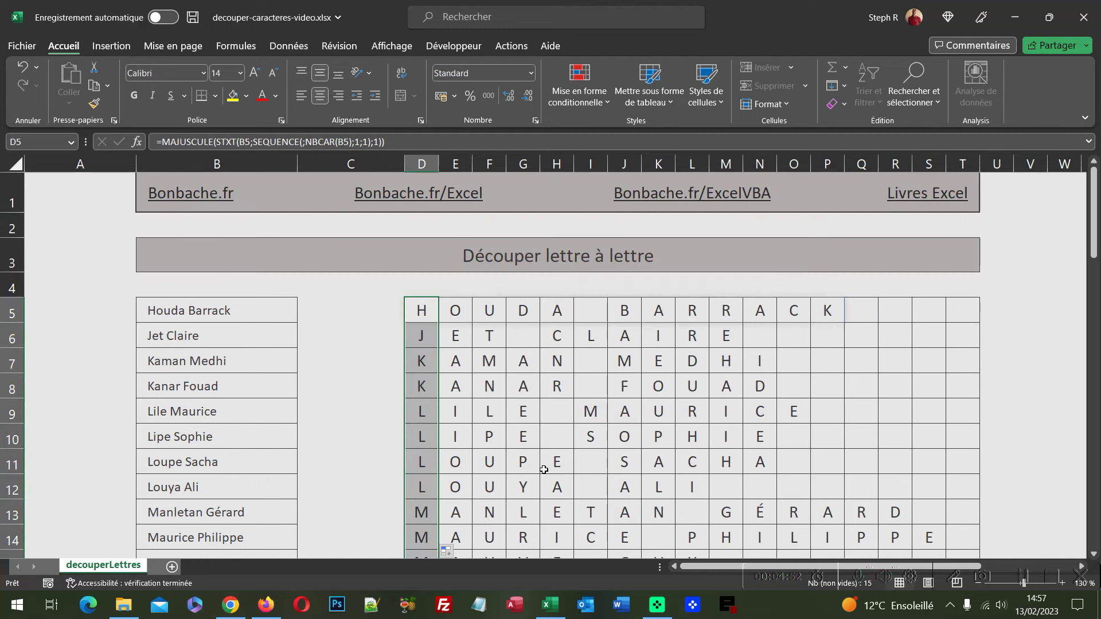
left_click(489, 361)
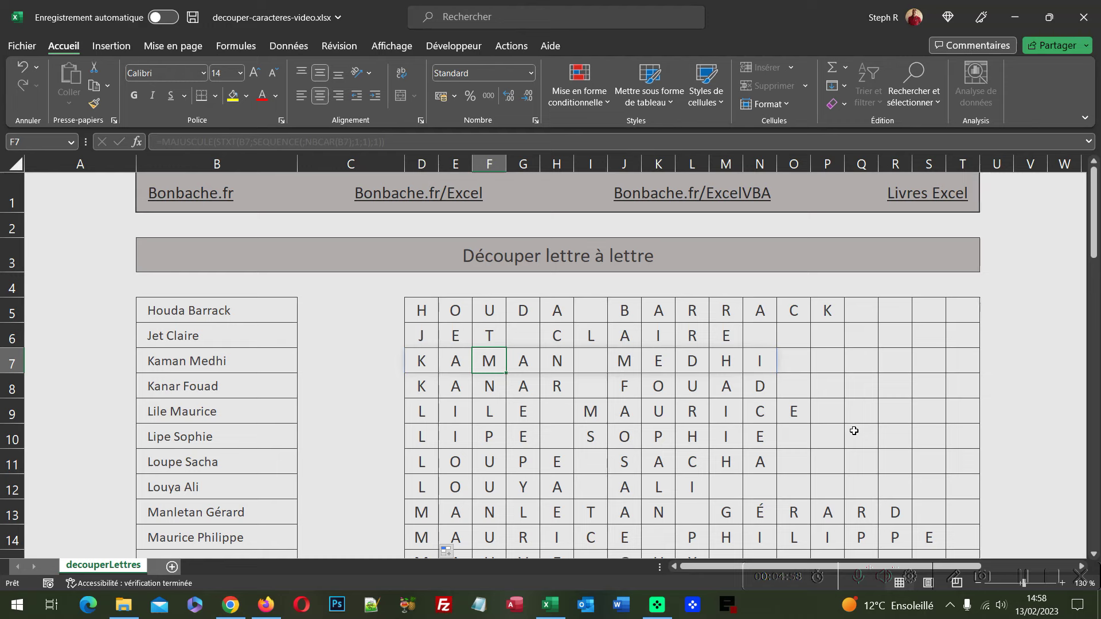
left_click(433, 314)
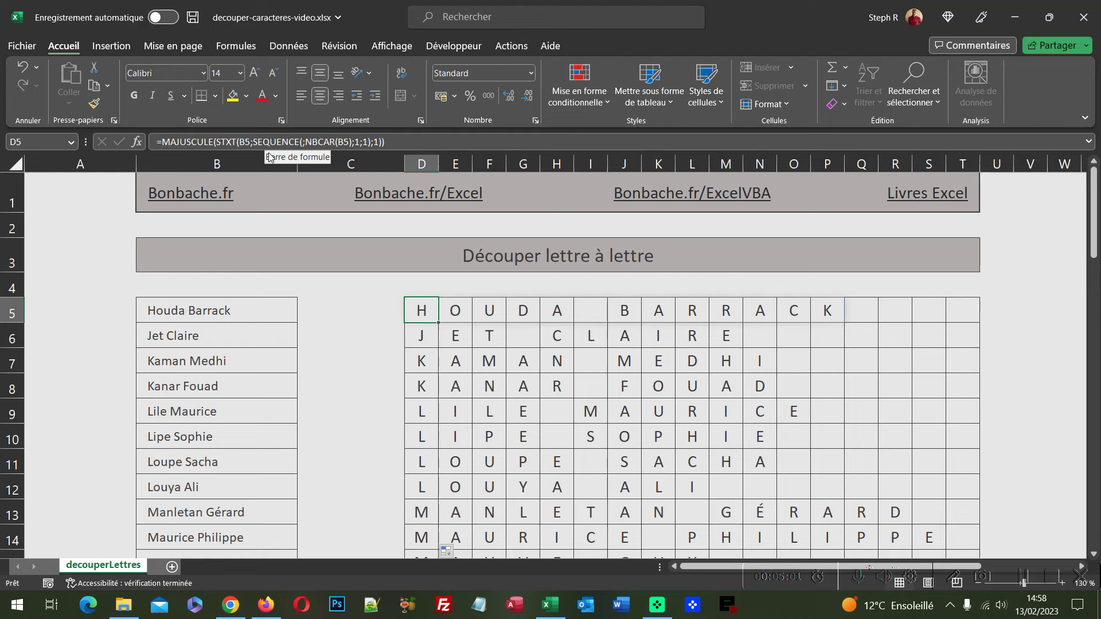